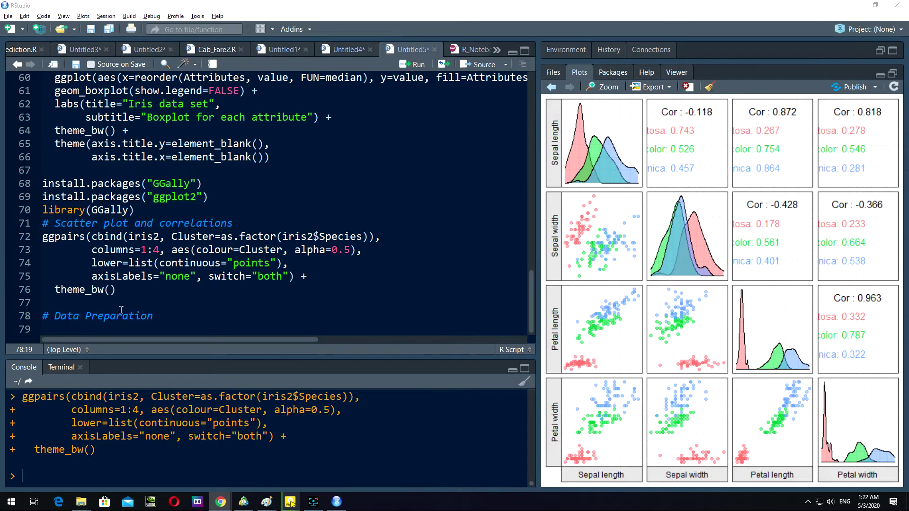
Add 'dataNorm <- iris' under the Data Preparation heading and run it
left_click(150, 328)
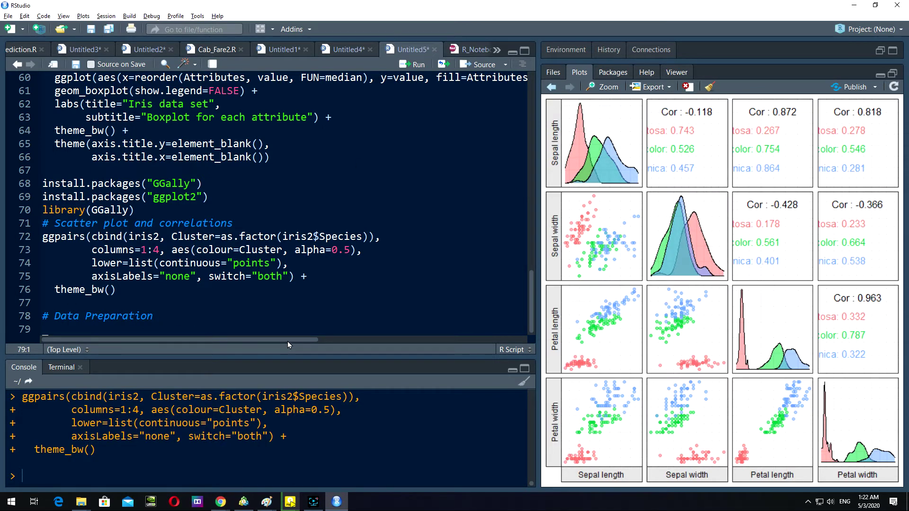
type("data ")
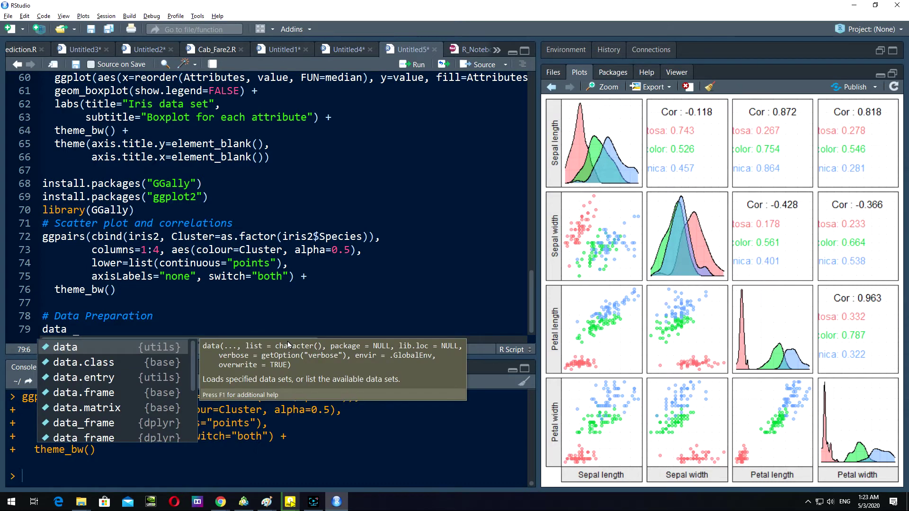
type("N")
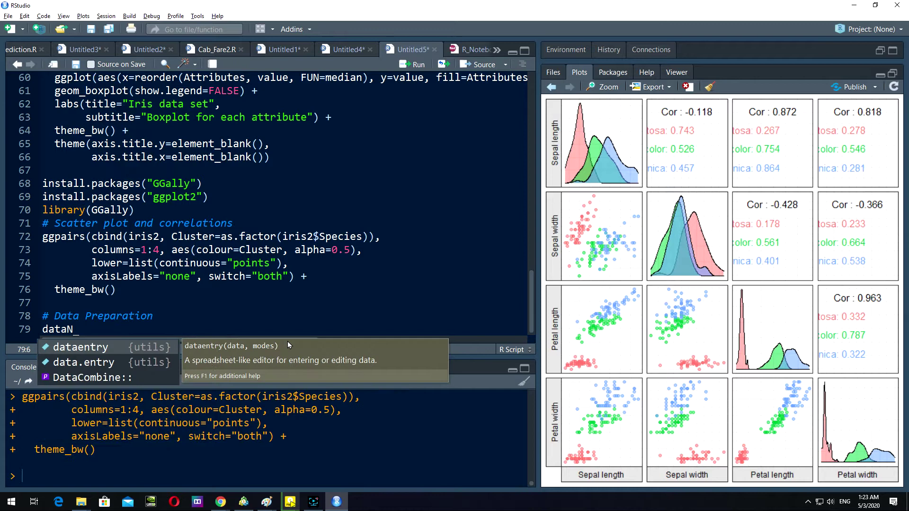
type("or")
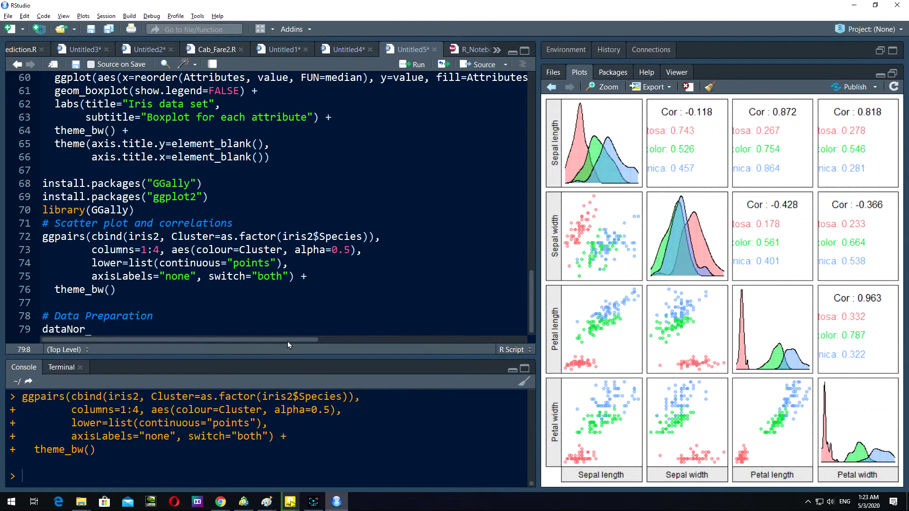
type("m")
type(" irir")
key("BackSpace")
type("s")
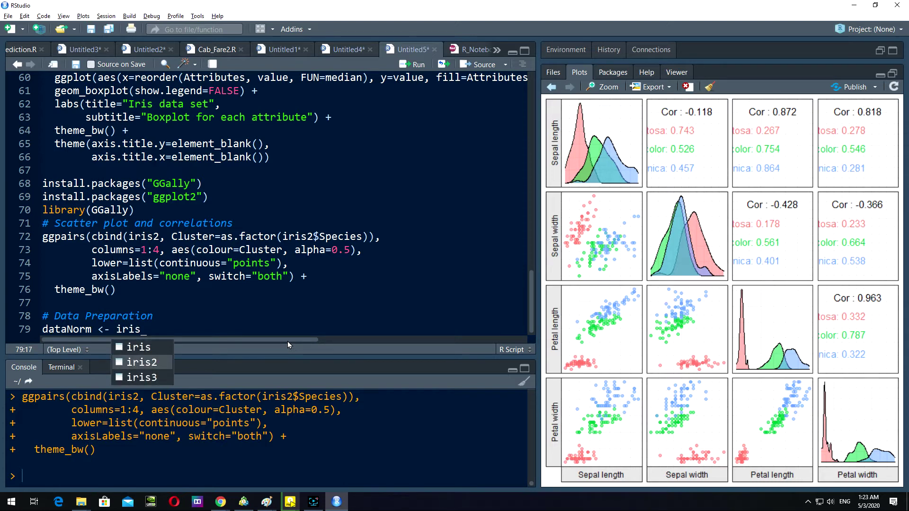
key("Escape")
key("Return")
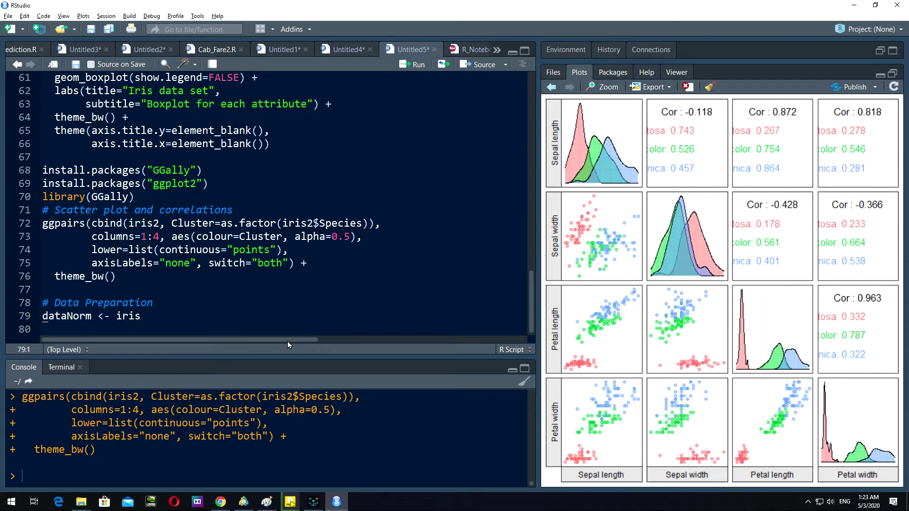
key("ctrl+Return")
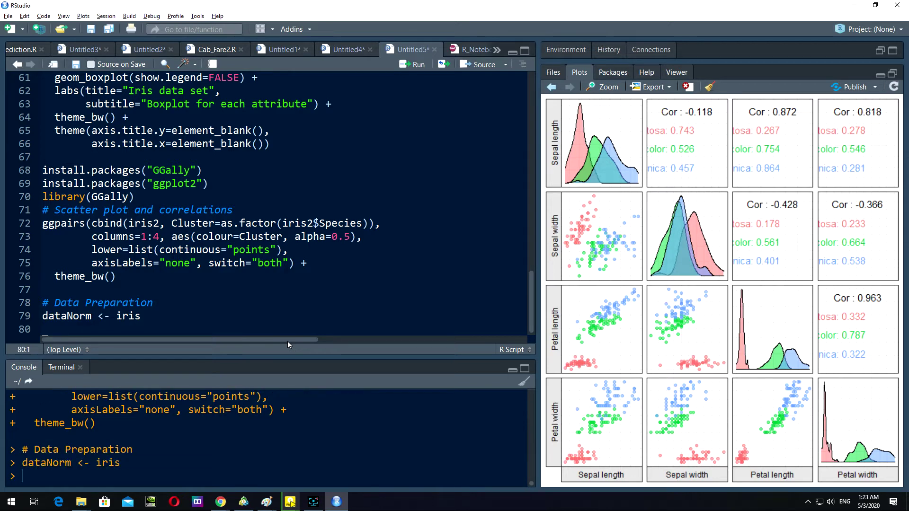
type("da")
type("tanorm")
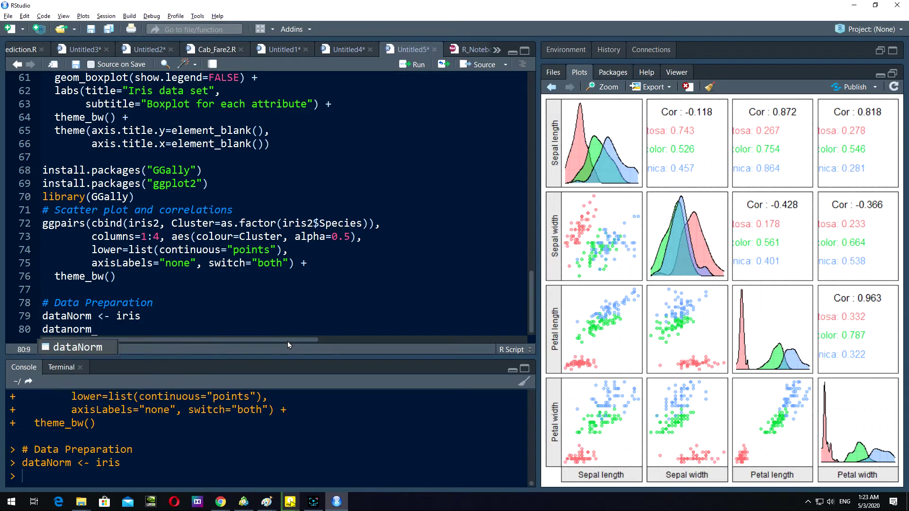
type("s")
Add and run 'datanorm[,-5] <- scale(iris[,-5])', which errors on the lowercase name
key("BackSpace")
type("[")
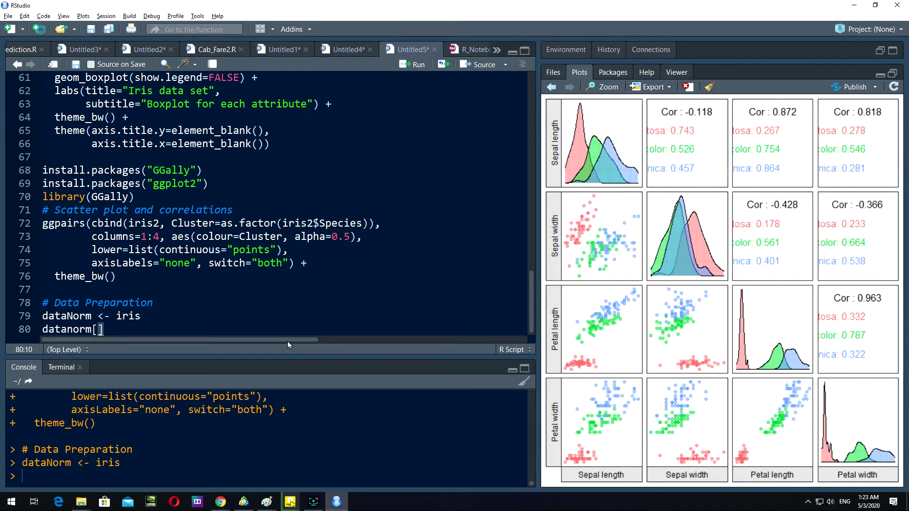
type(",-")
type("5")
type("]")
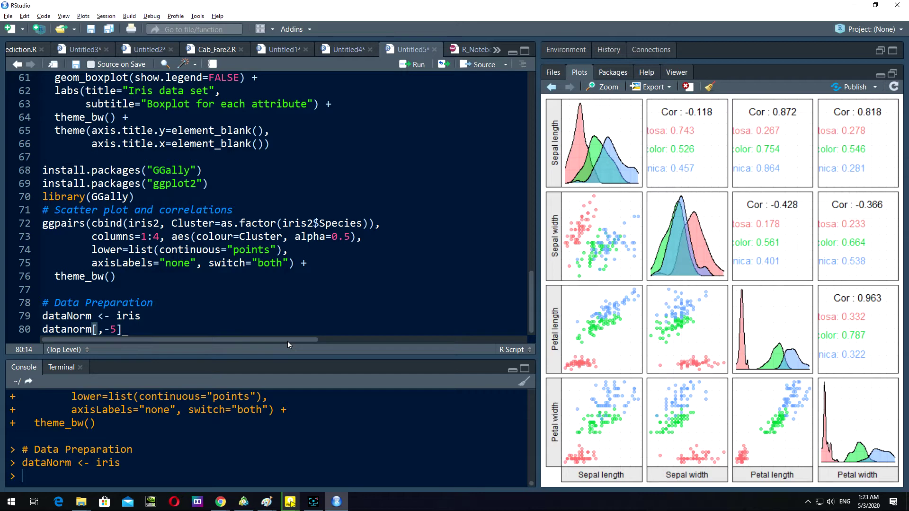
type(" <- ")
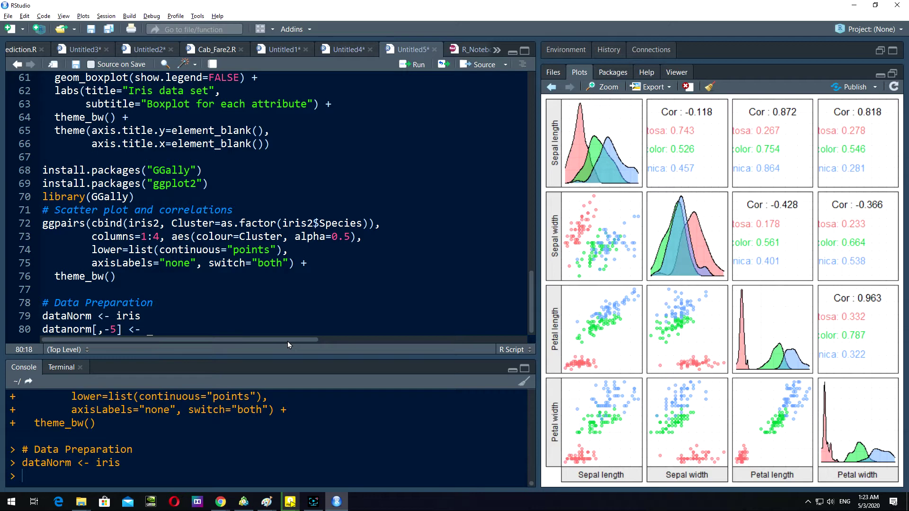
type("sca")
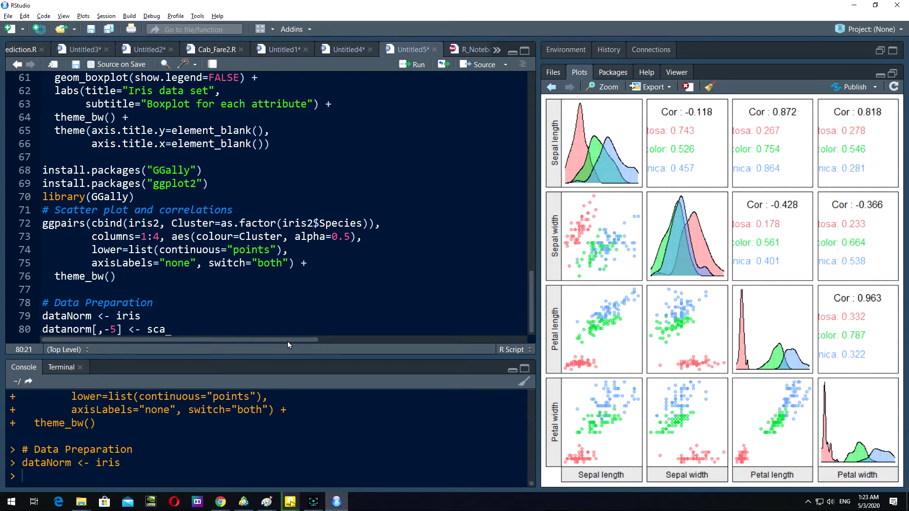
type("l")
key("Tab")
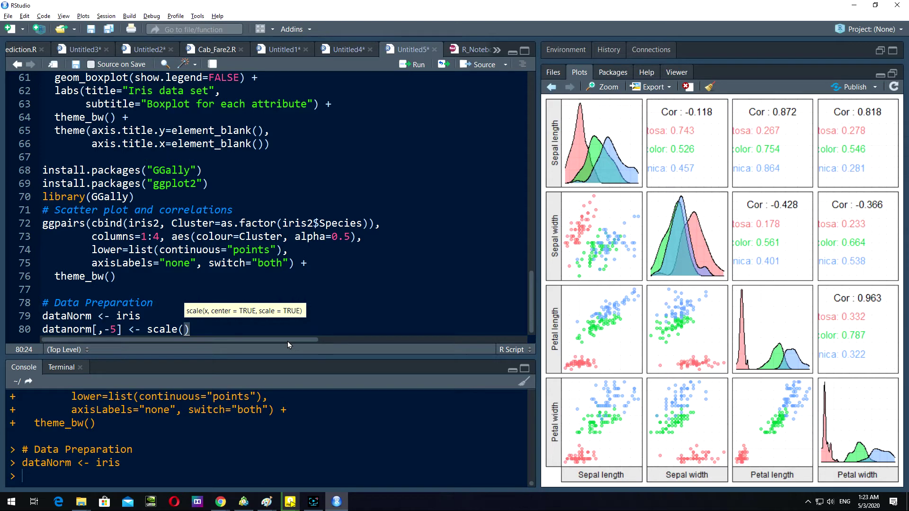
type("iris")
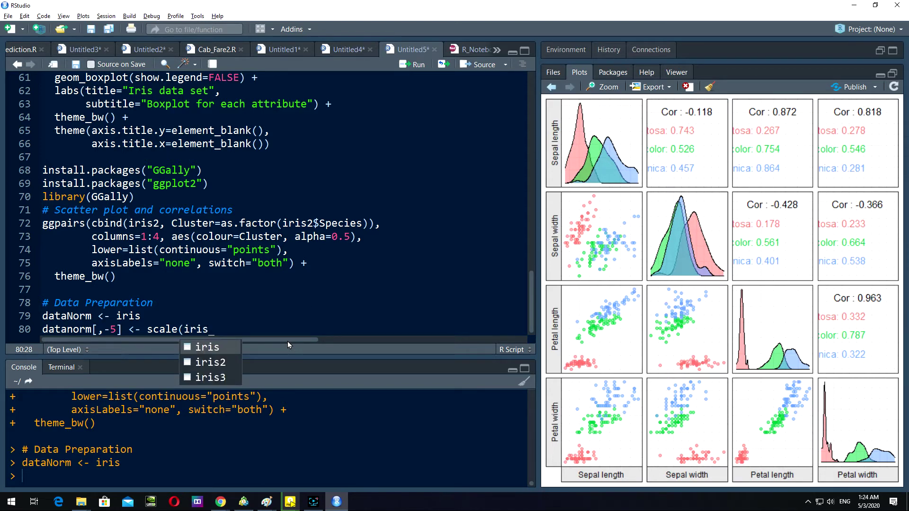
type("[")
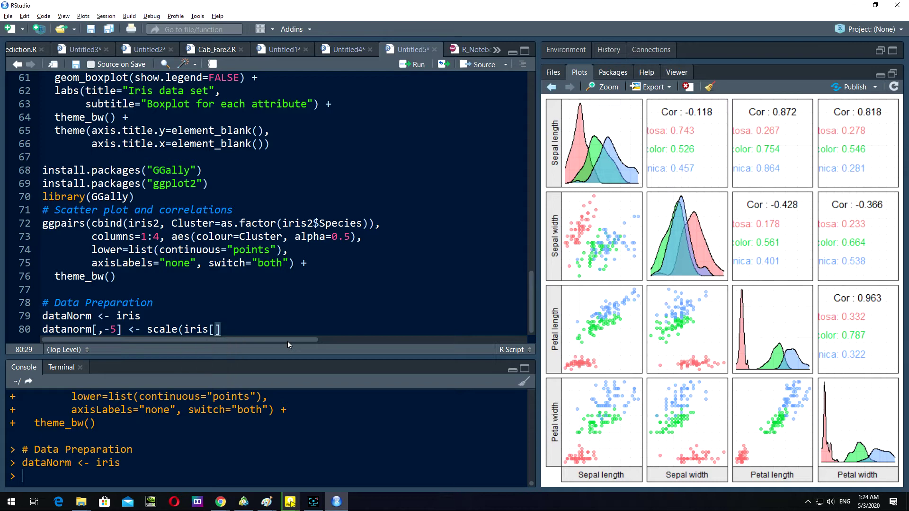
type(",-")
type("5")
type("]")
type(")")
key("ctrl+Return")
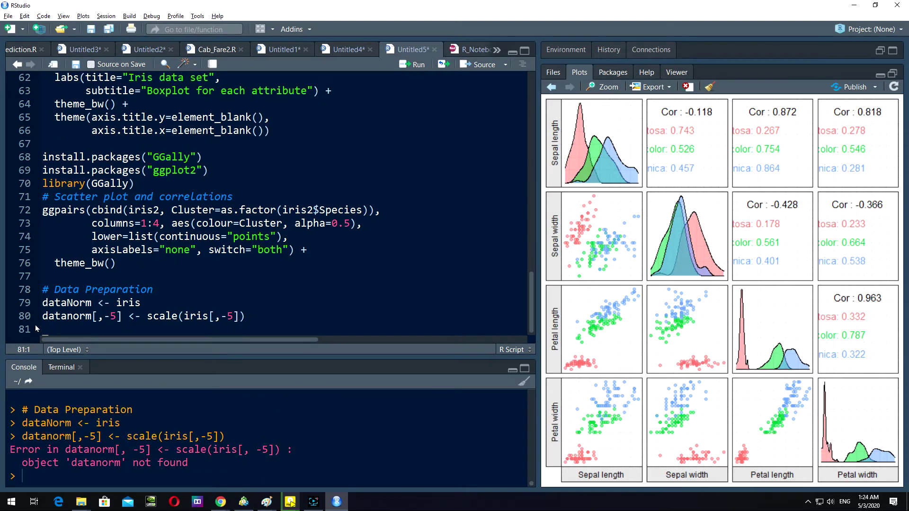
Correct datanorm to dataNorm in the scaling line and rerun it without error
left_click(91, 316)
key("Delete")
type("N")
key("ctrl+Return")
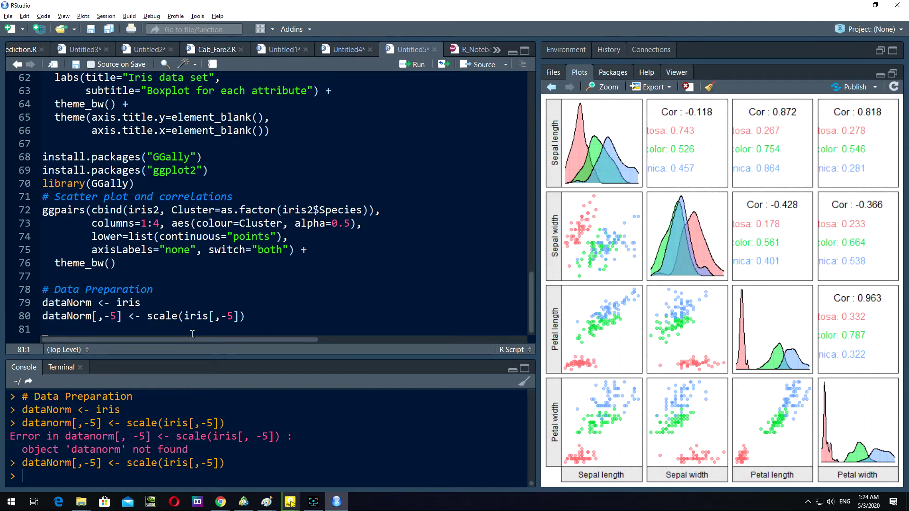
Insert a '# Normalization technique' comment below the Data Preparation heading
key("Up")
key("Right")
key("Right")
key("Right")
key("Return")
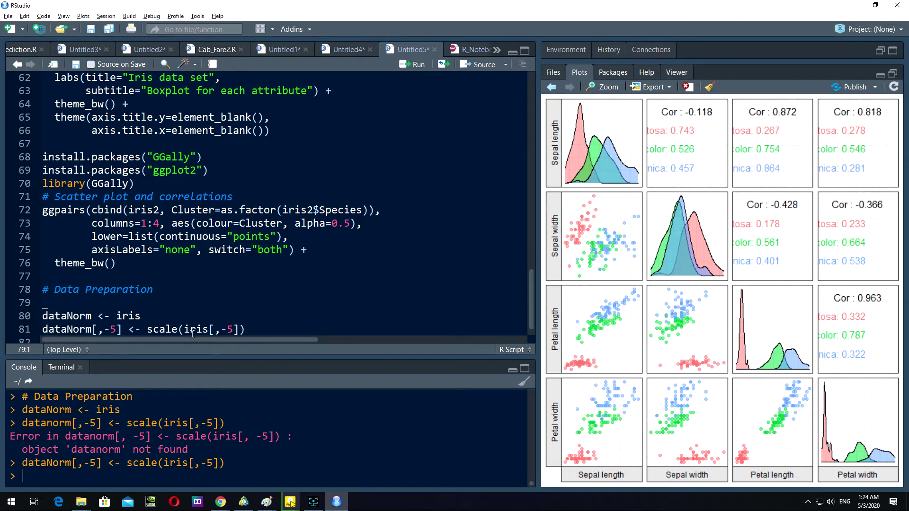
type("# N")
type("ormalizatio")
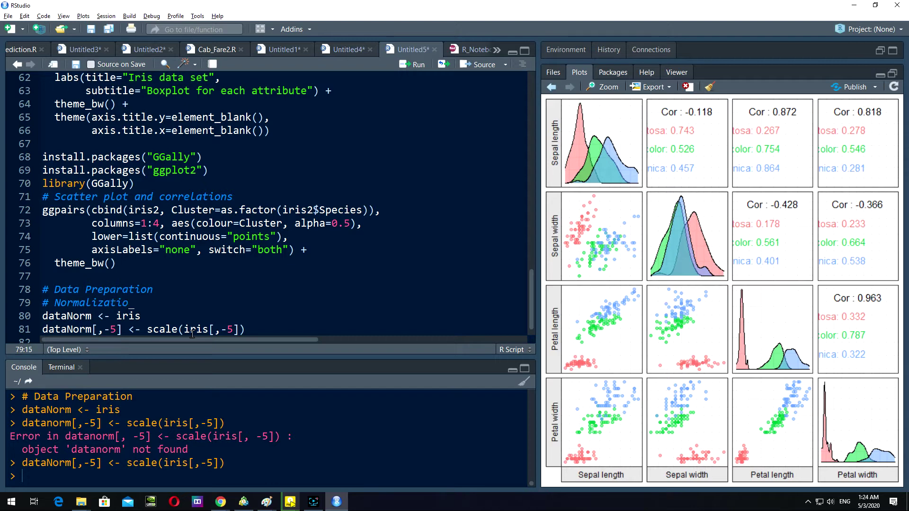
type("n tec")
type("hnique")
key("Return")
key("Return")
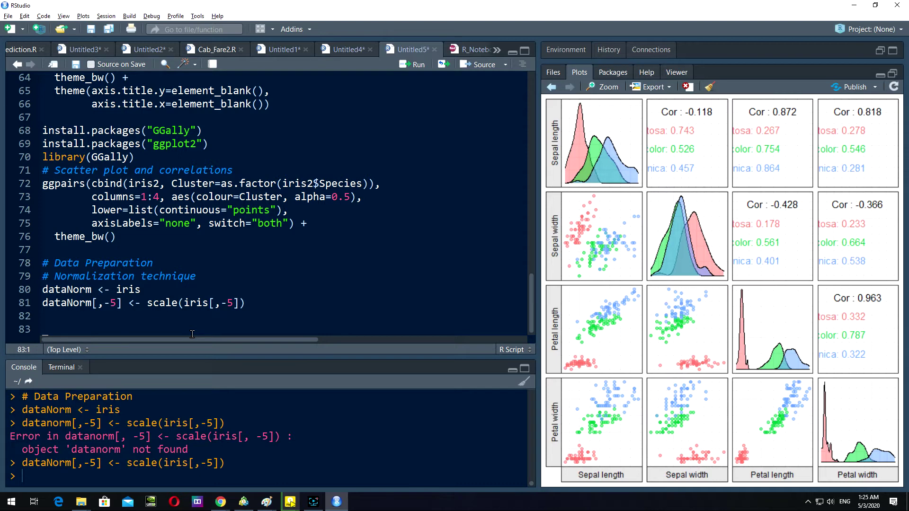
type("# ")
type("Spli")
type("tting my d")
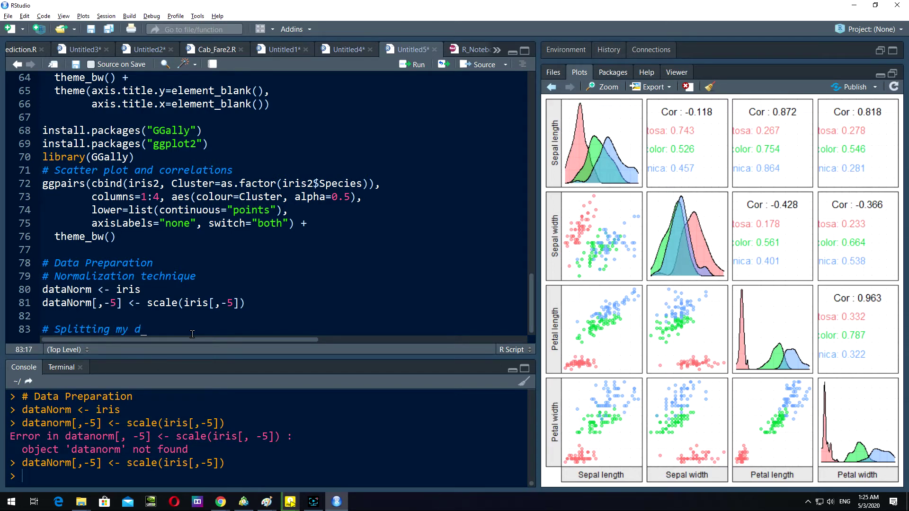
type("ata in")
type("to traini")
type("ng and t")
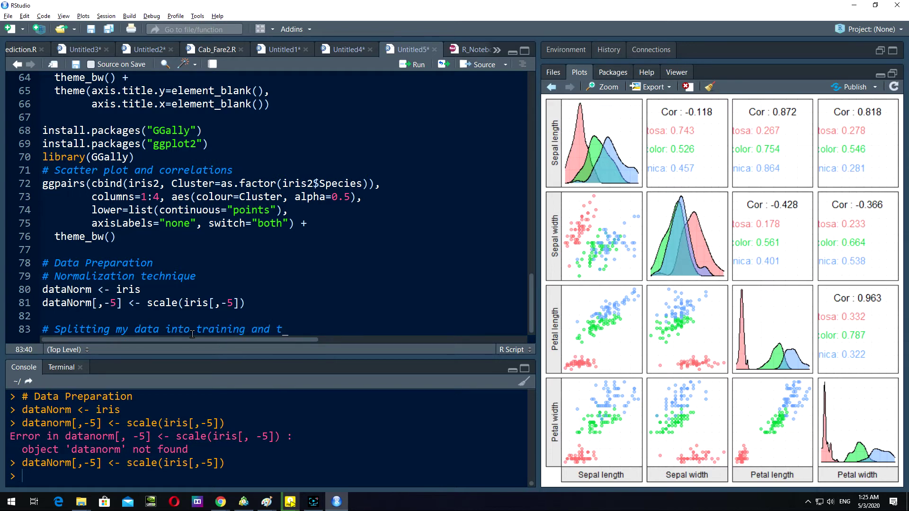
type("esting set")
type("s")
Write the comments '# Splitting my data into training and testing sets' and '# Reproduciible result'
key("Return")
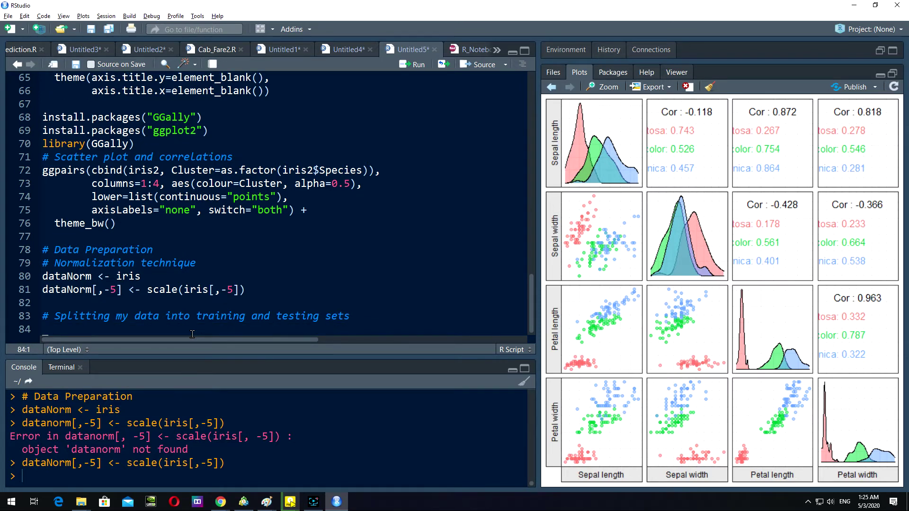
type("# ")
type("R")
type("epl")
key("BackSpace")
type("r")
type("oduct")
key("BackSpace")
type("cia")
key("BackSpace")
type("ible re")
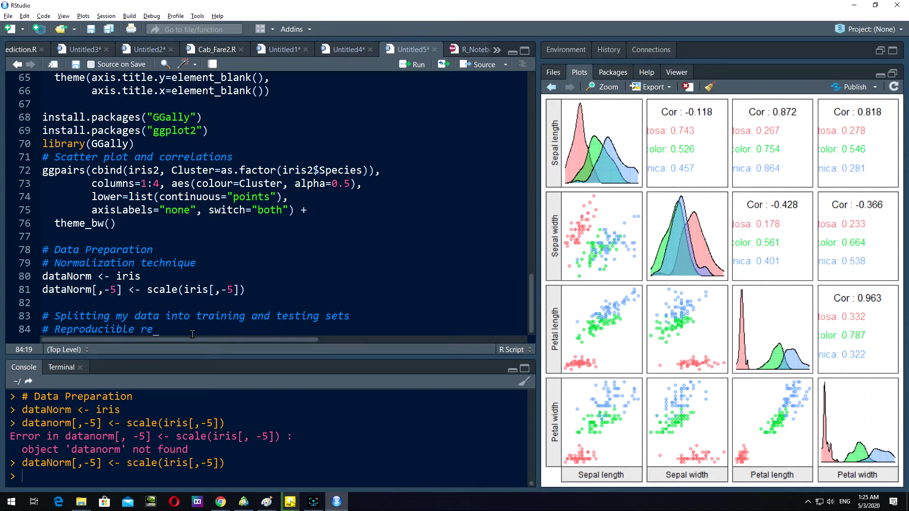
type("sult")
key("Return")
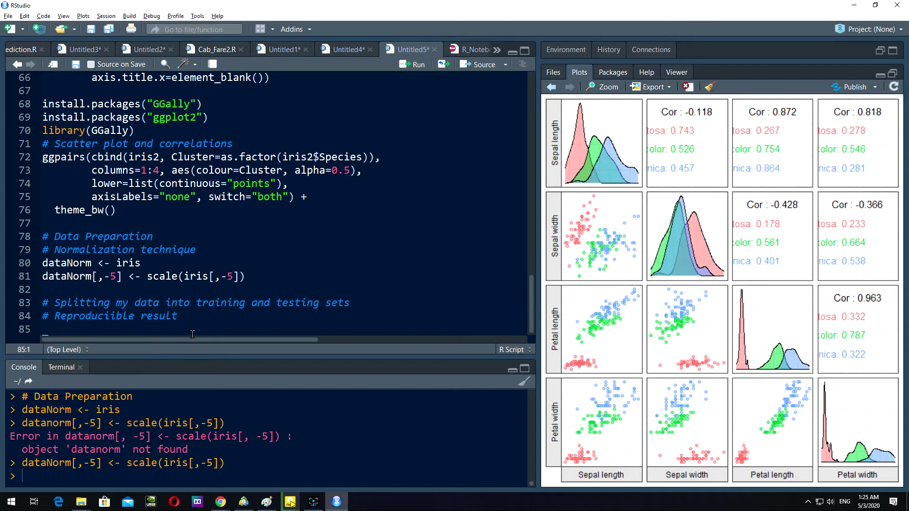
type("set")
type(".see")
Add set.seed(1234) below the reproducibility comment and start a new comment line
key("Tab")
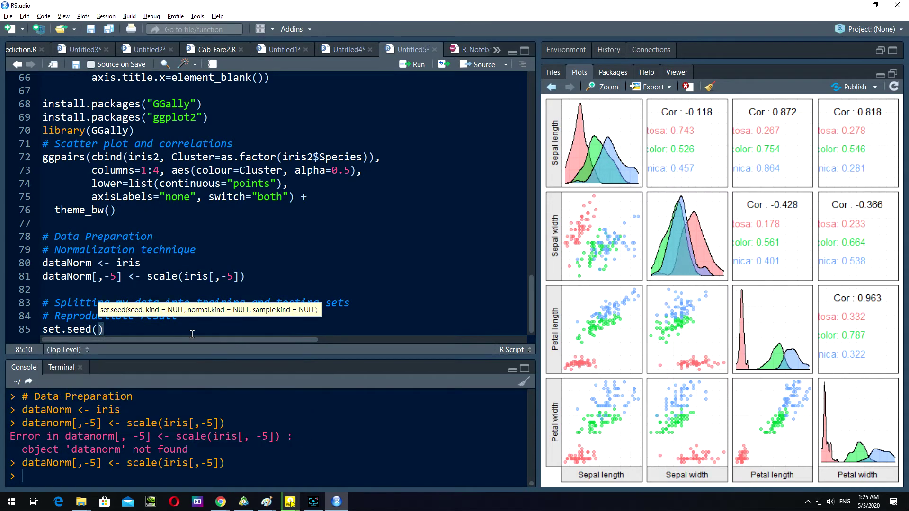
type("123")
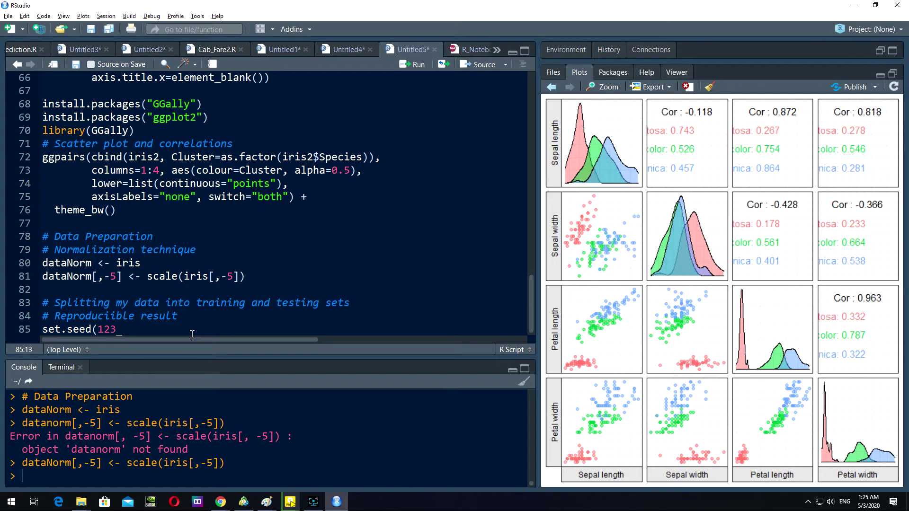
type("4)")
key("Return")
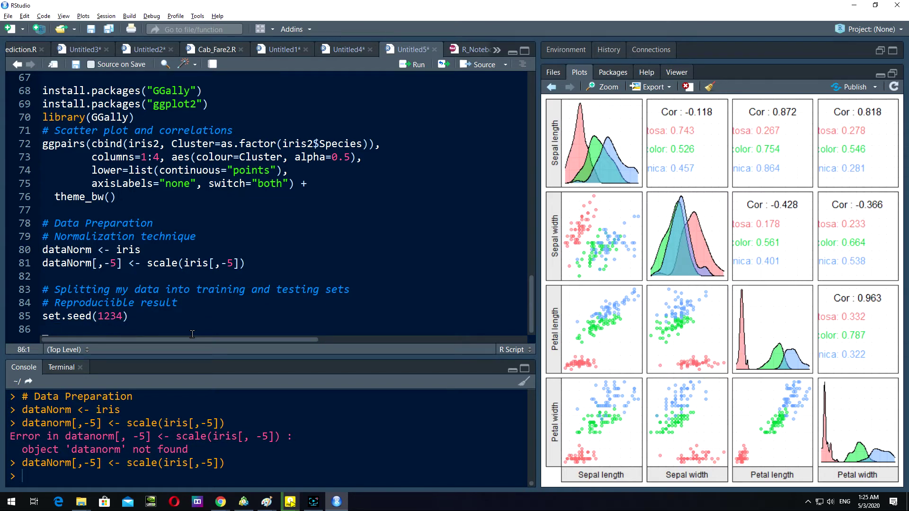
key("Return")
type("# ")
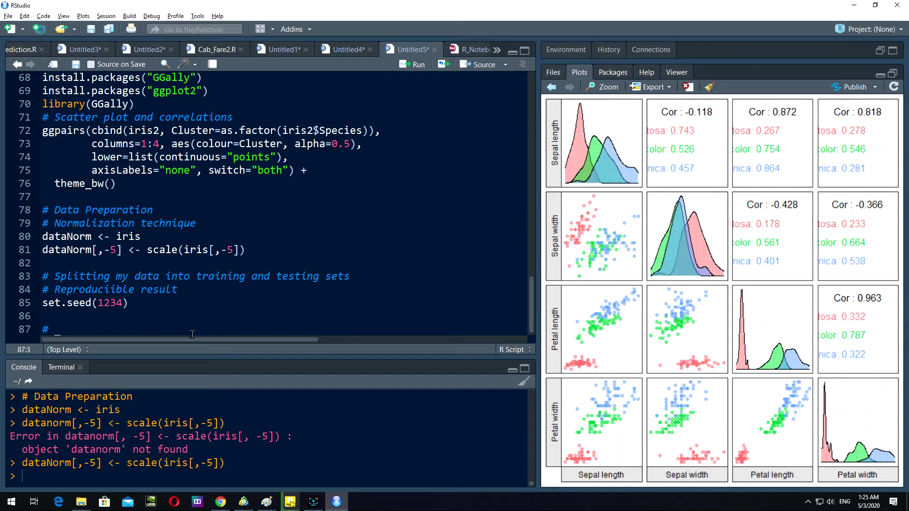
type("70 ")
type("%")
Write the comment '# 75 Training 25% testing', correcting 70 to 75
key("BackSpace")
key("BackSpace")
key("BackSpace")
type("6")
type("ra")
type("i")
type("ning 2")
type("5 mtes")
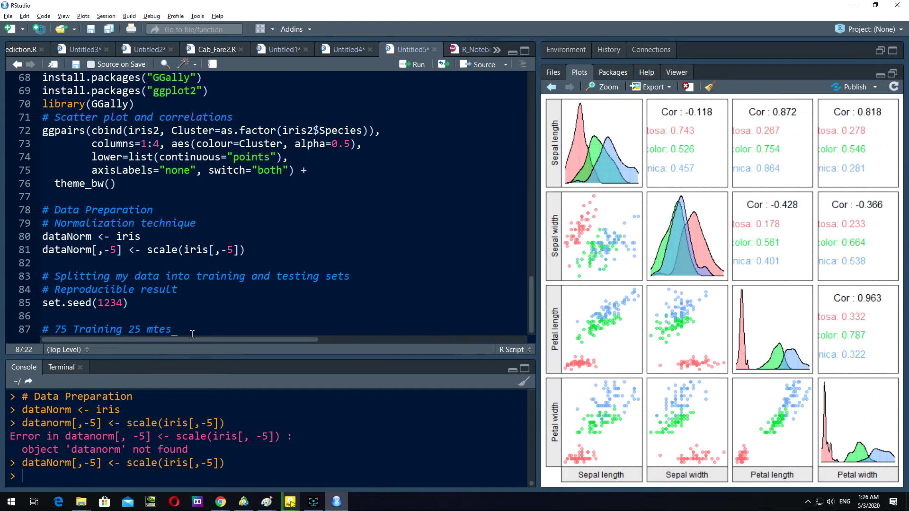
type("ting")
key("Return")
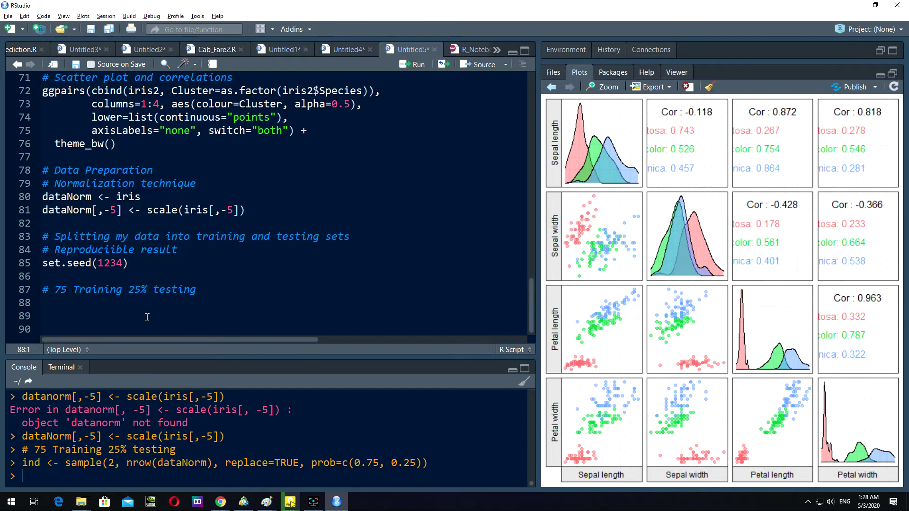
type("ind ")
type("<")
type("- ")
type("samp")
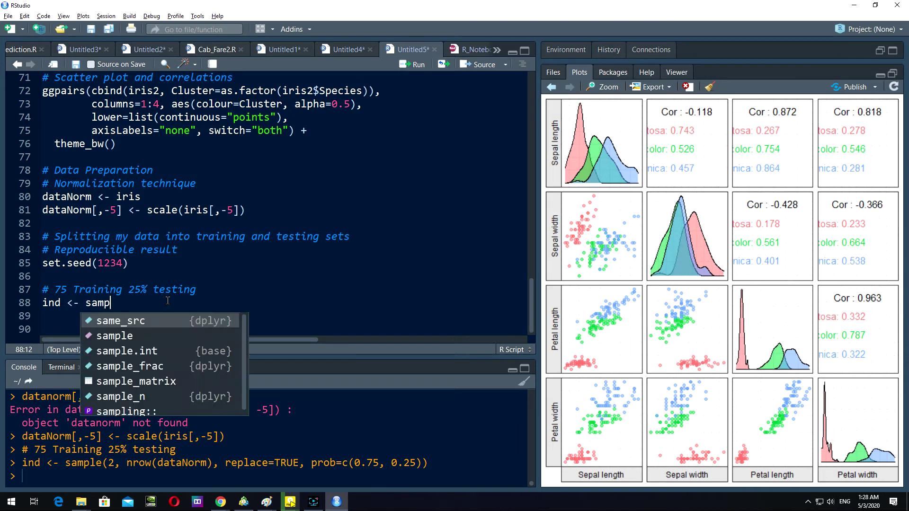
type("le2")
Finish the sample() line with nrow(dataNorm), replace=TRUE, prob=c(0.75, 0.25), and run it
key("BackSpace")
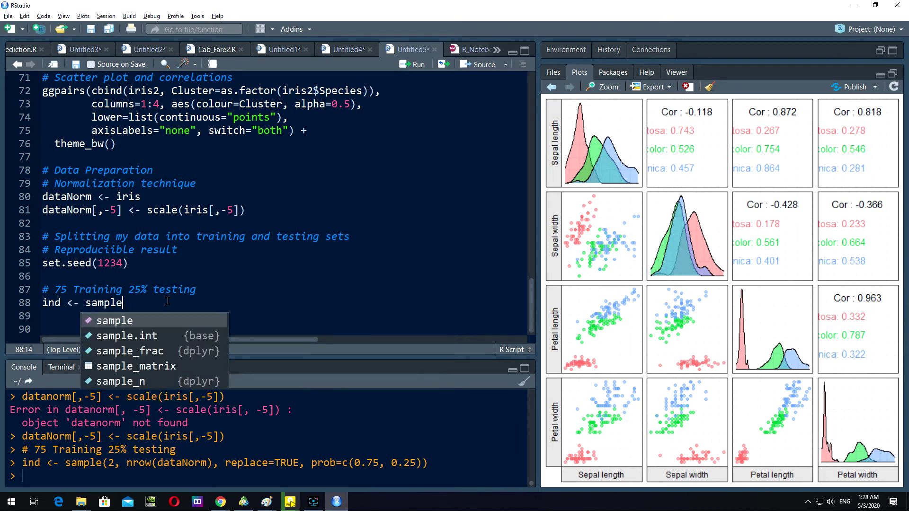
type("(2, ")
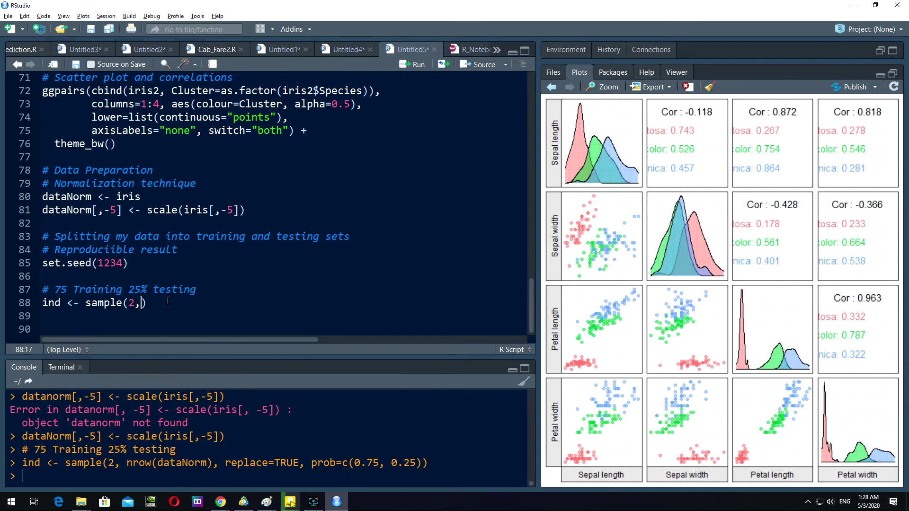
type("nor")
key("BackSpace")
key("BackSpace")
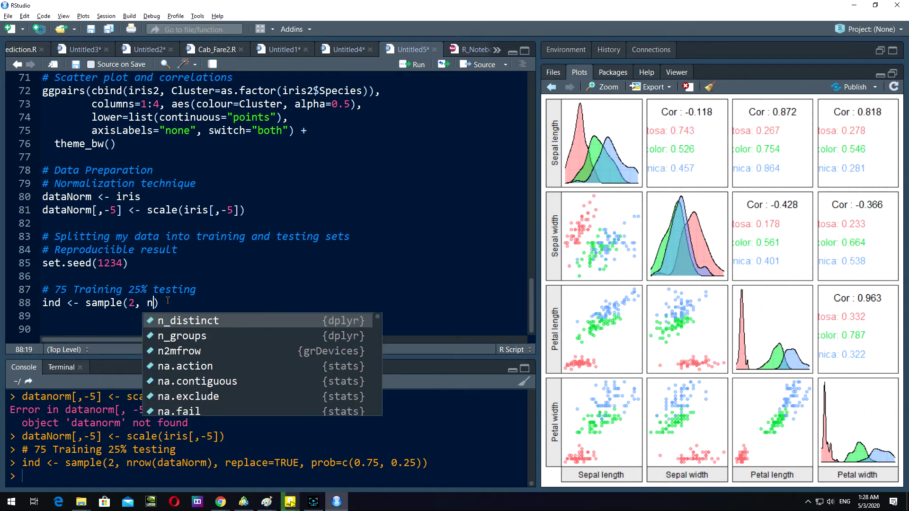
type("row")
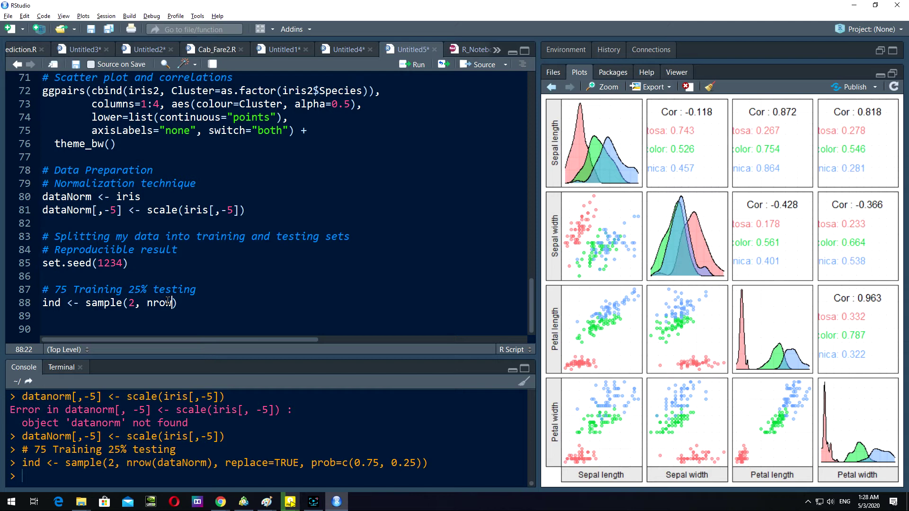
type("(")
type("data")
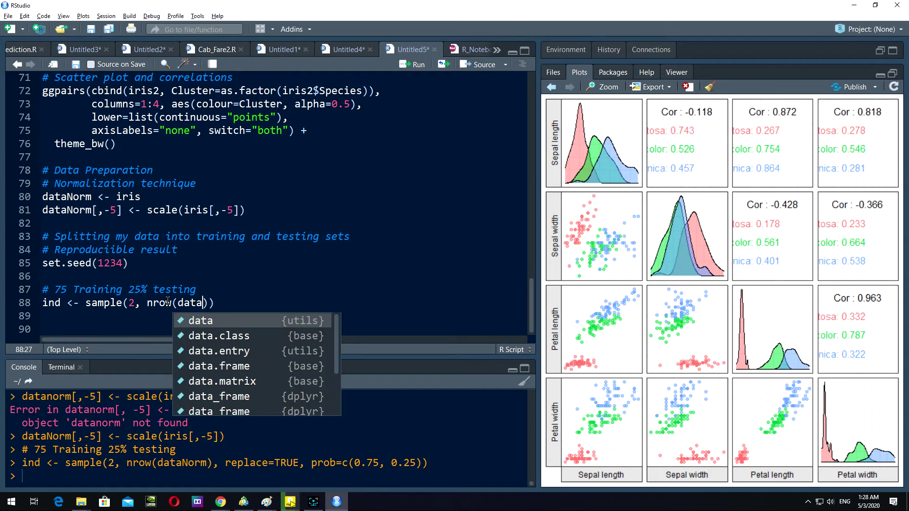
type("N")
key("Tab")
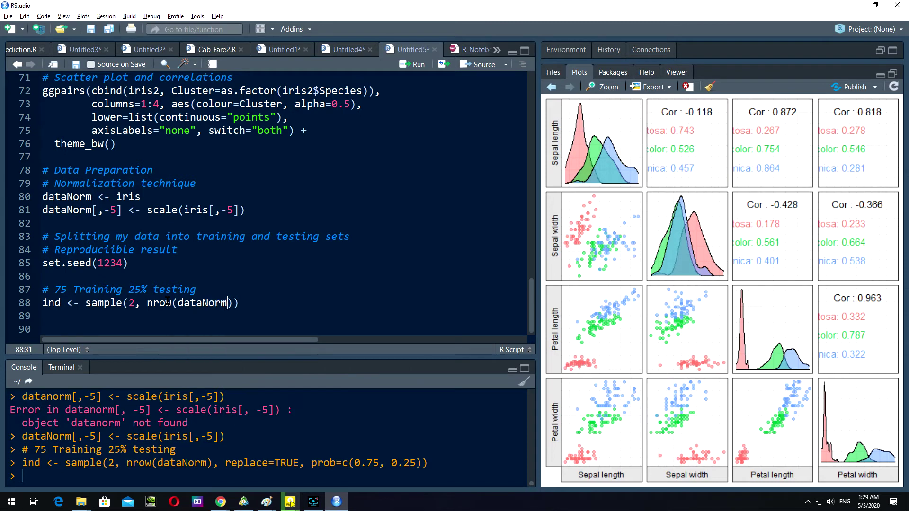
key("Right")
type(", repl")
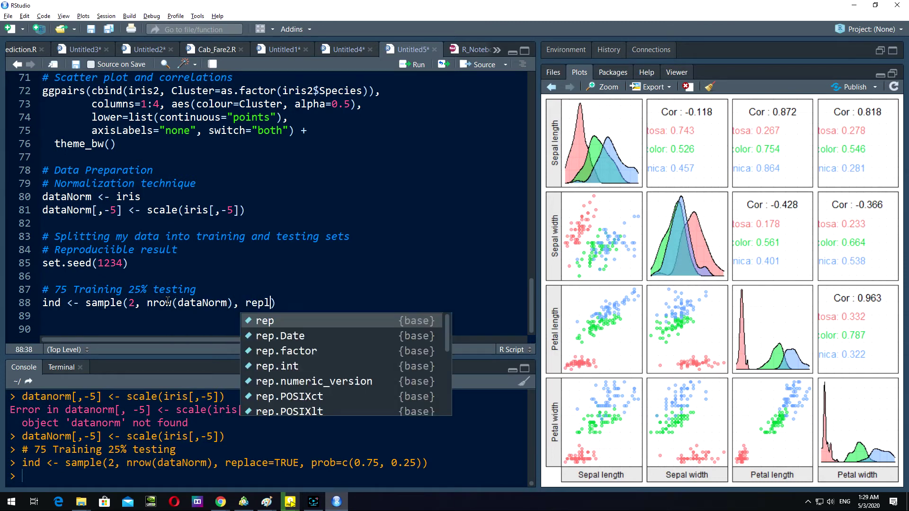
type("a")
key("Tab")
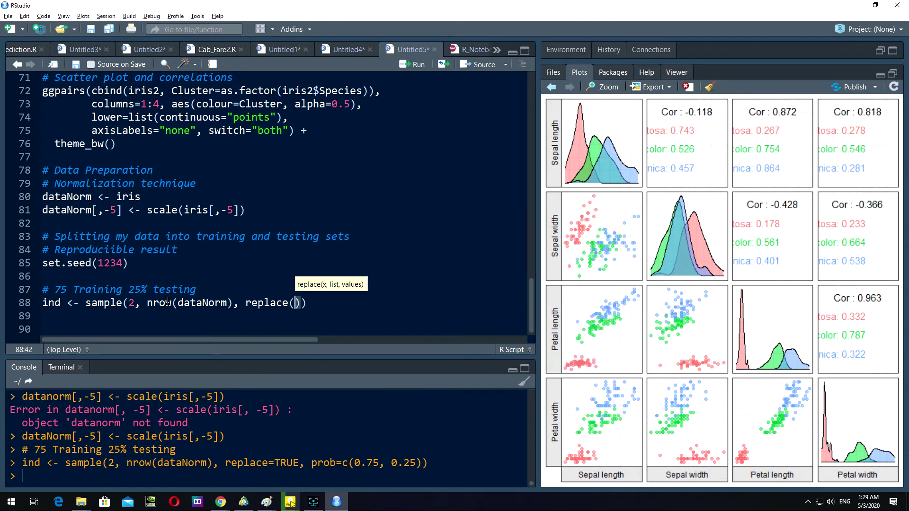
key("BackSpace")
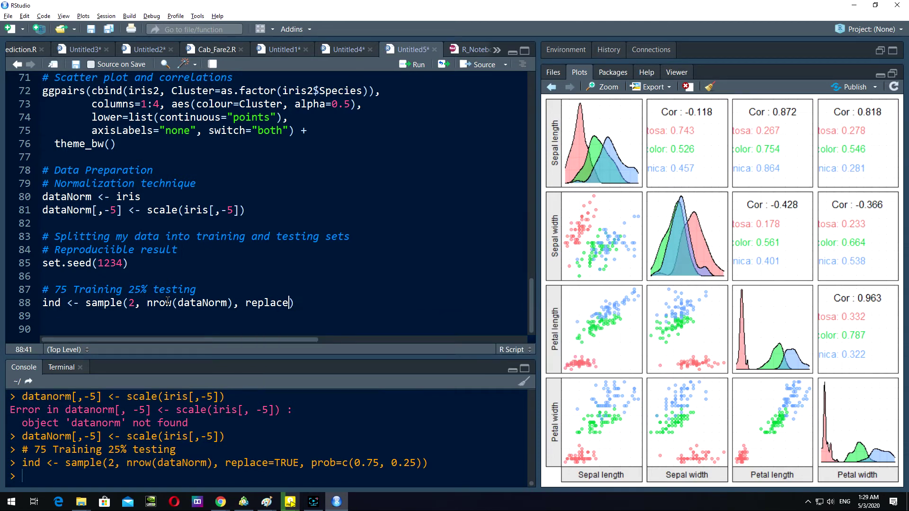
type("=")
type("T")
type("t")
key("BackSpace")
type("R")
type("UE")
type(", pro")
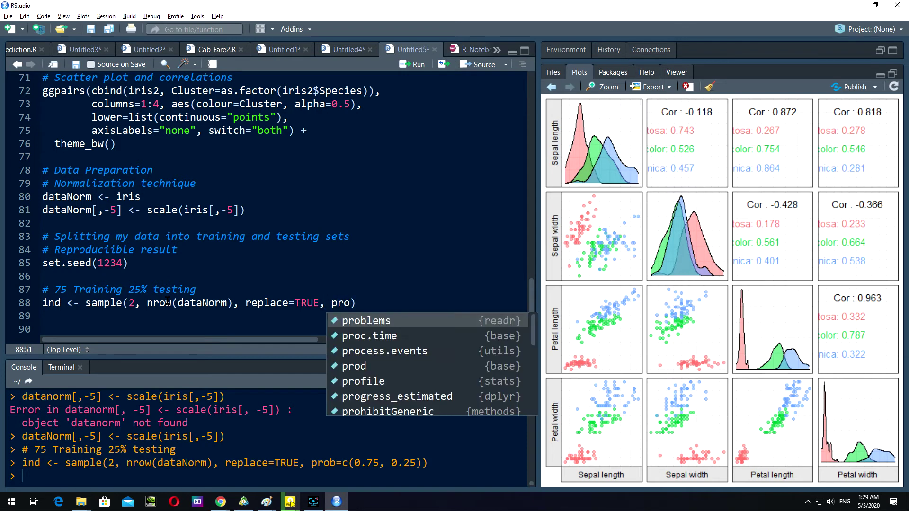
type("b=")
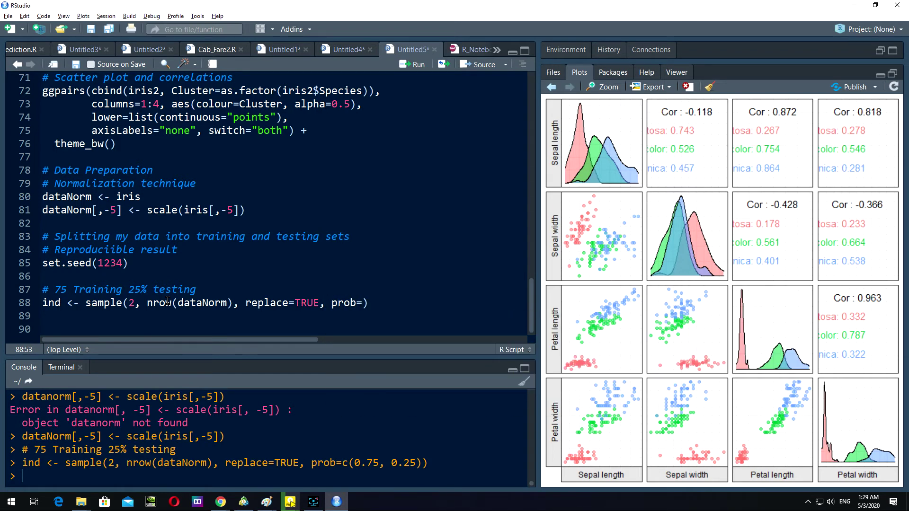
type("c")
type("(")
type("0.25")
key("BackSpace")
key("BackSpace")
type("7")
type("5")
type(", ")
type("0.25")
key("ctrl+Return")
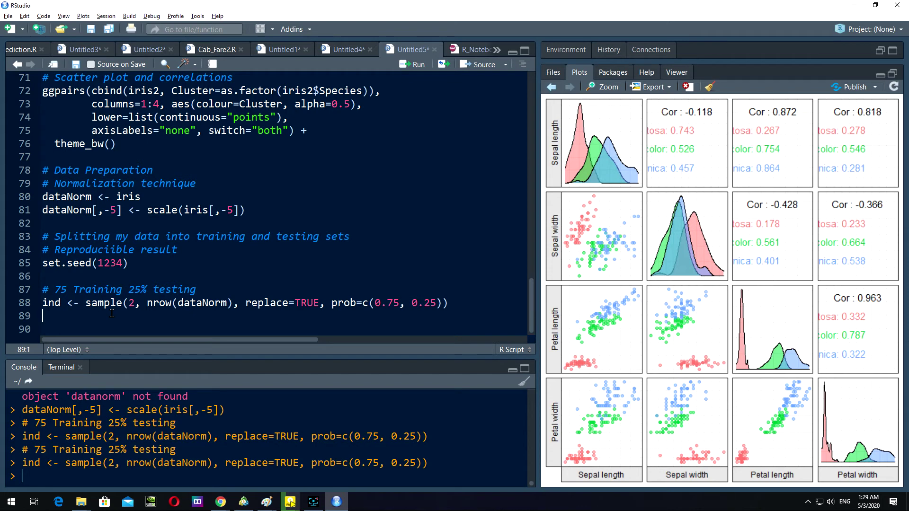
type("train")
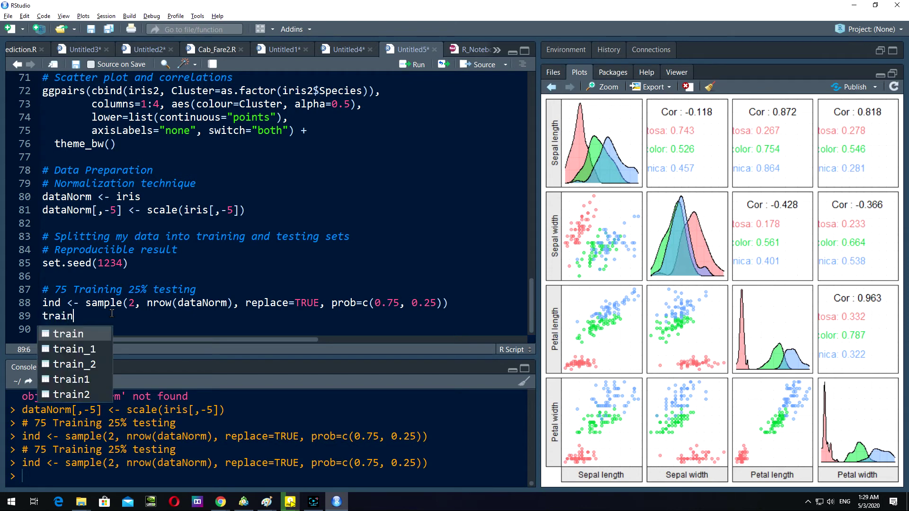
type("Data ")
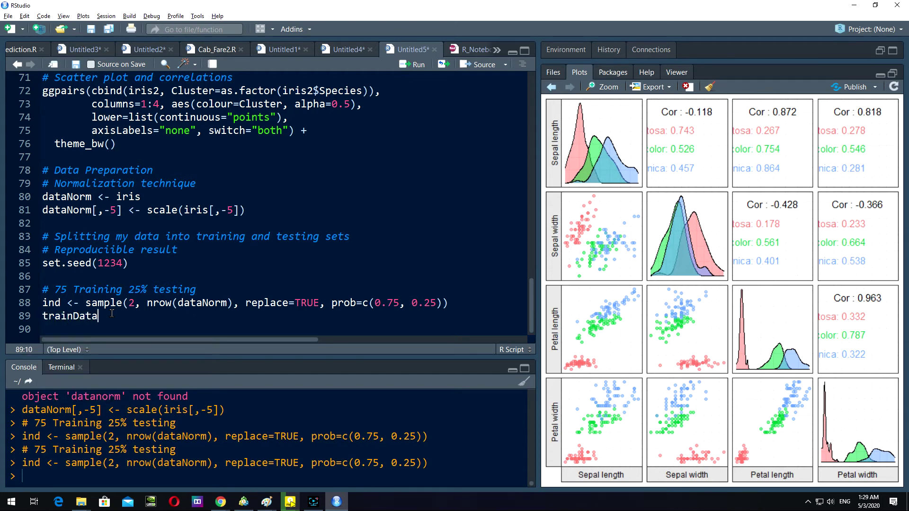
type("<- ")
type("data")
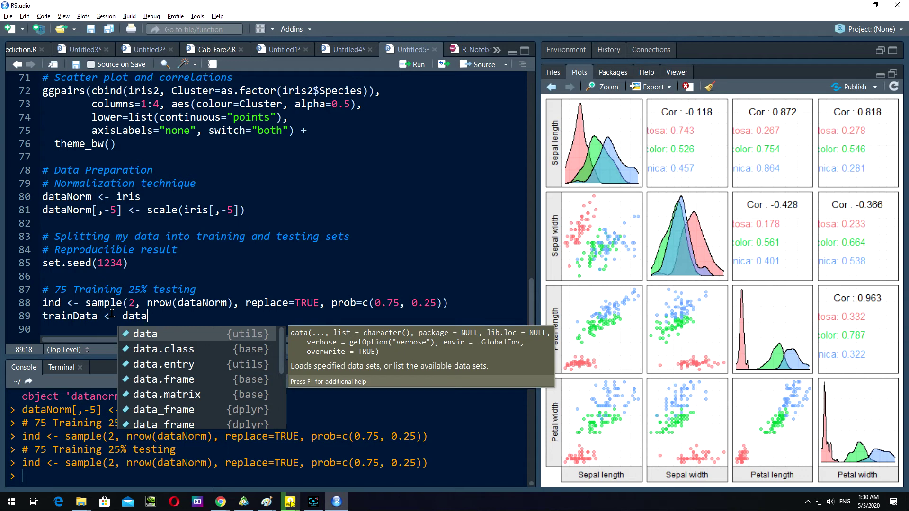
type("Nor")
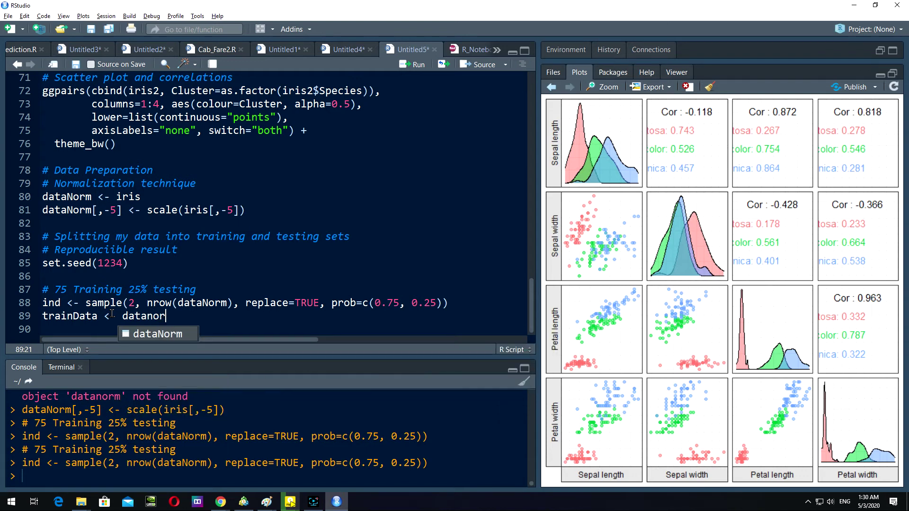
type("m(")
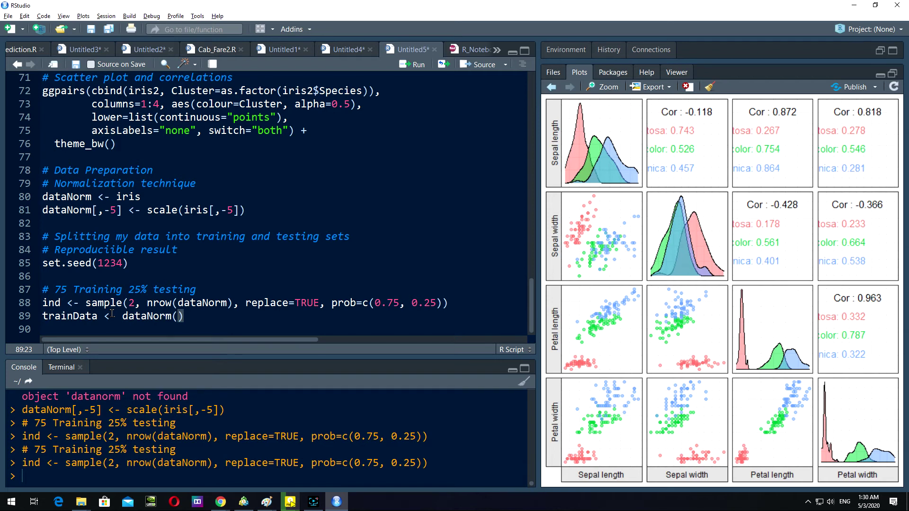
Write 'trainData <- dataNorm[ind==1,]', removing the autocompleted parentheses
key("BackSpace")
type("[ind")
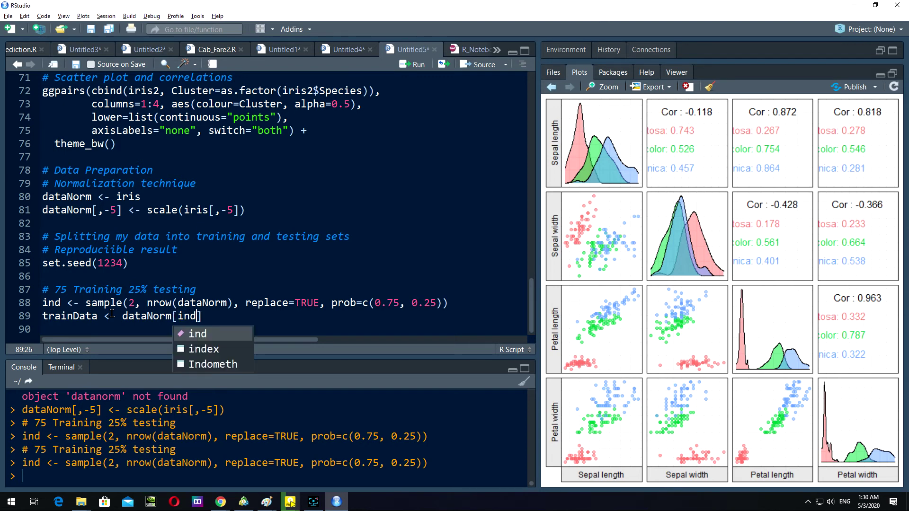
type("==")
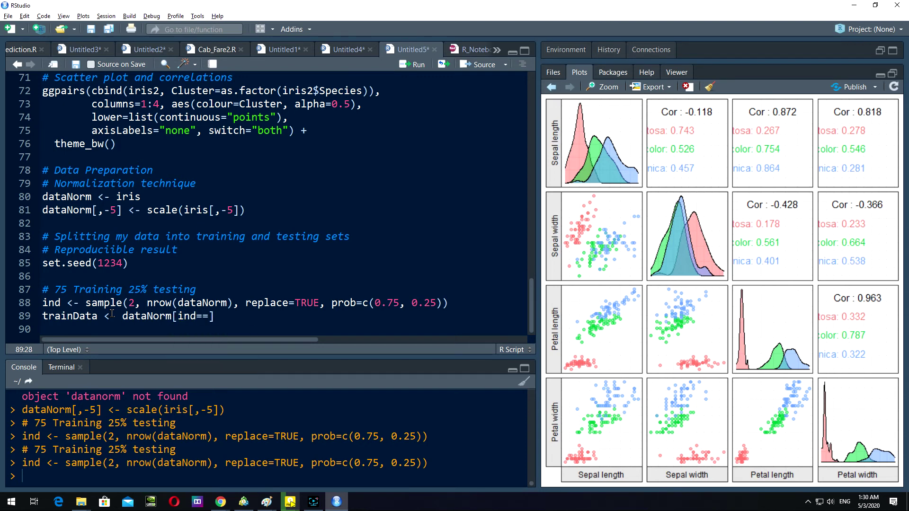
type("1,")
key("Return")
type("test")
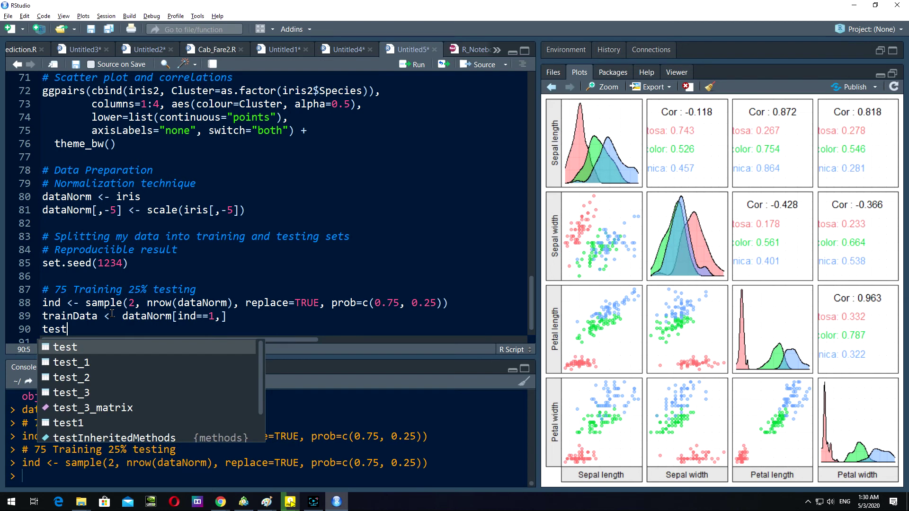
type("Da")
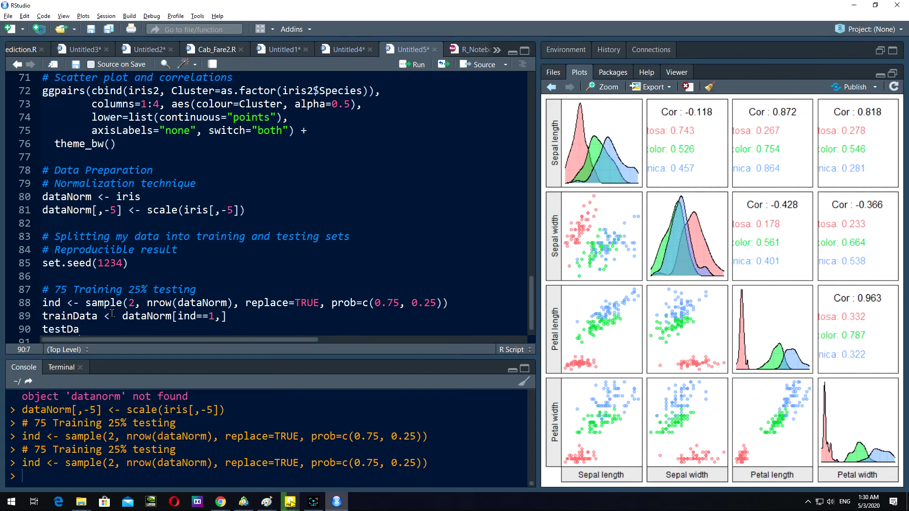
type("ta")
type(" <-")
type(" da")
type("taN")
Write 'testData <- dataNorm[ind==2,]' by copying the ind==1 filter and changing 1 to 2
key("Tab")
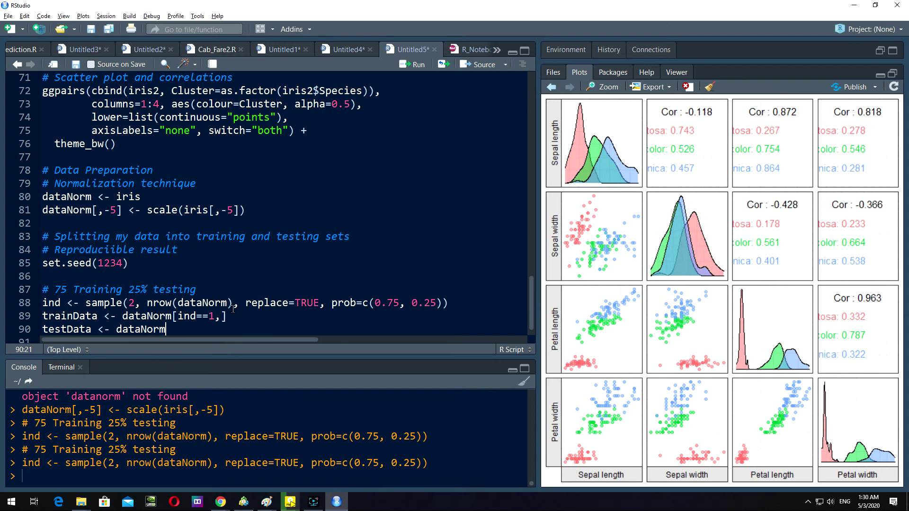
left_click_drag(227, 316, 173, 316)
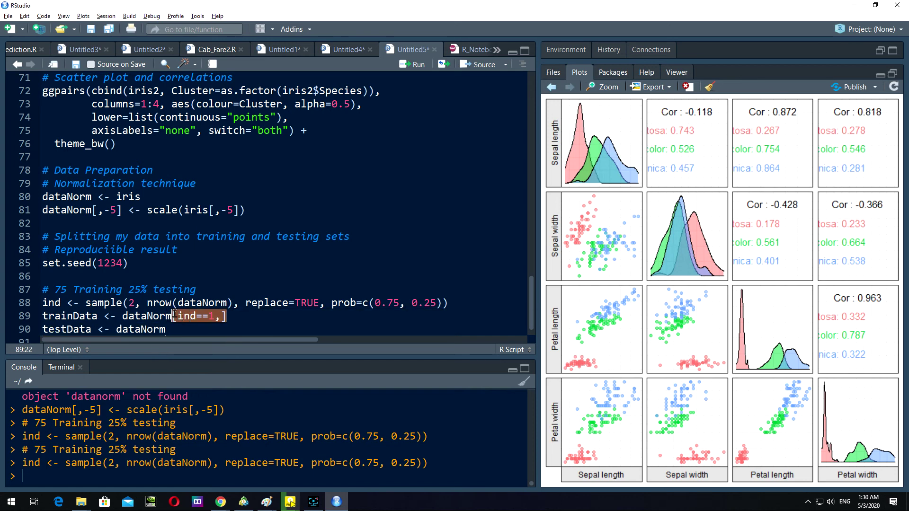
key("ctrl+c")
left_click(215, 330)
key("ctrl+v")
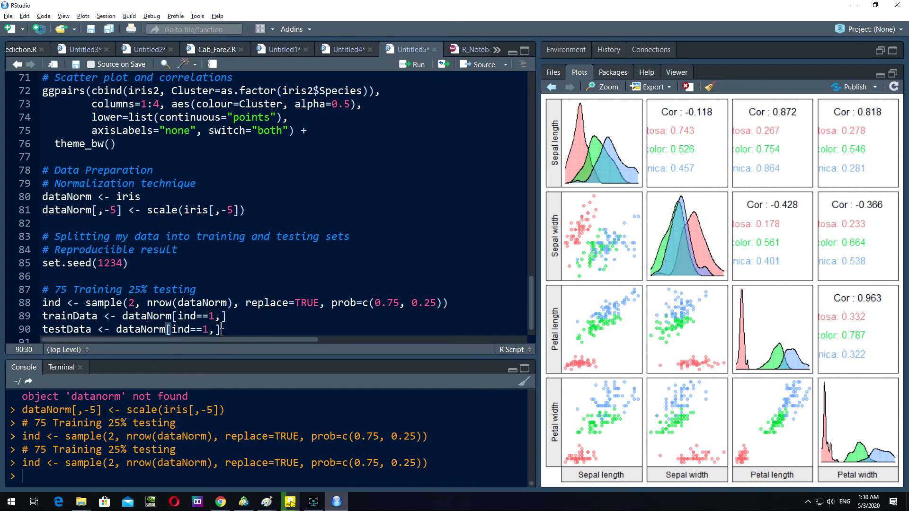
key("Left")
key("Left")
key("BackSpace")
type("2")
Run the testData and trainData lines in the console
key("ctrl+Return")
key("Up")
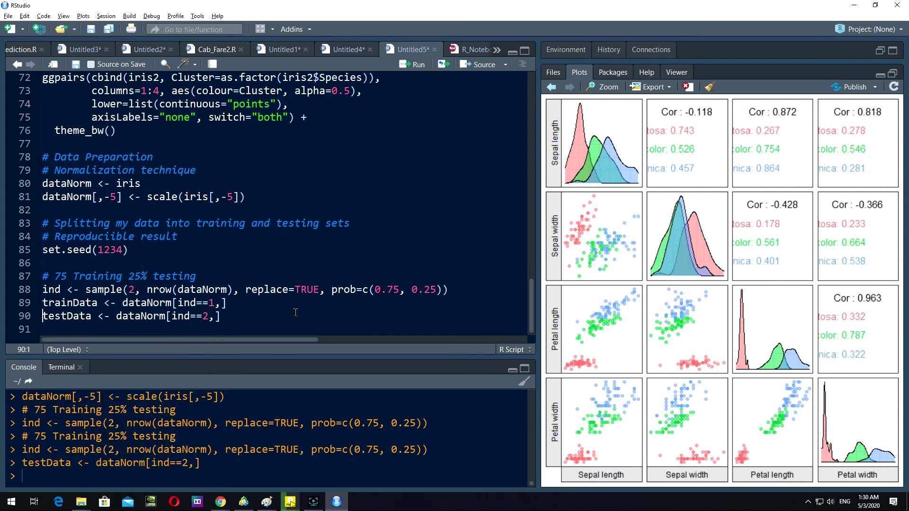
key("Up")
key("ctrl+Return")
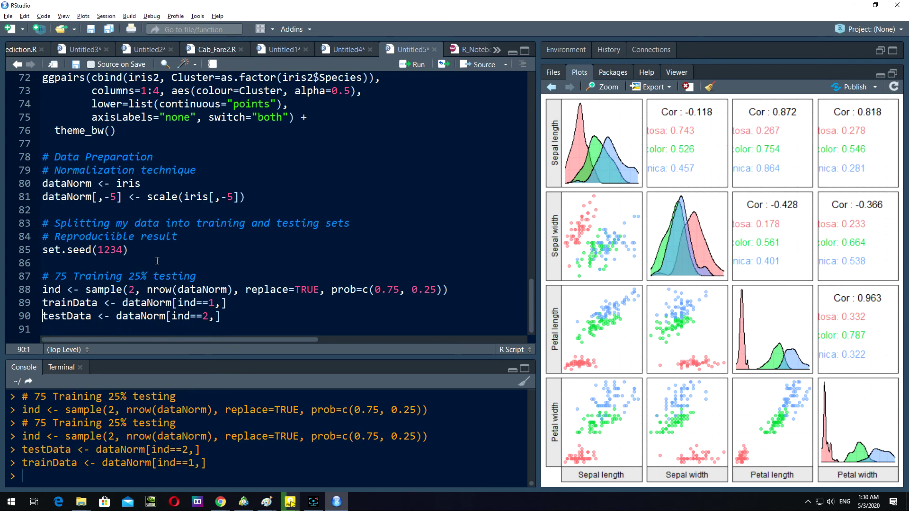
key("Down")
type("head")
type("(")
type("trai")
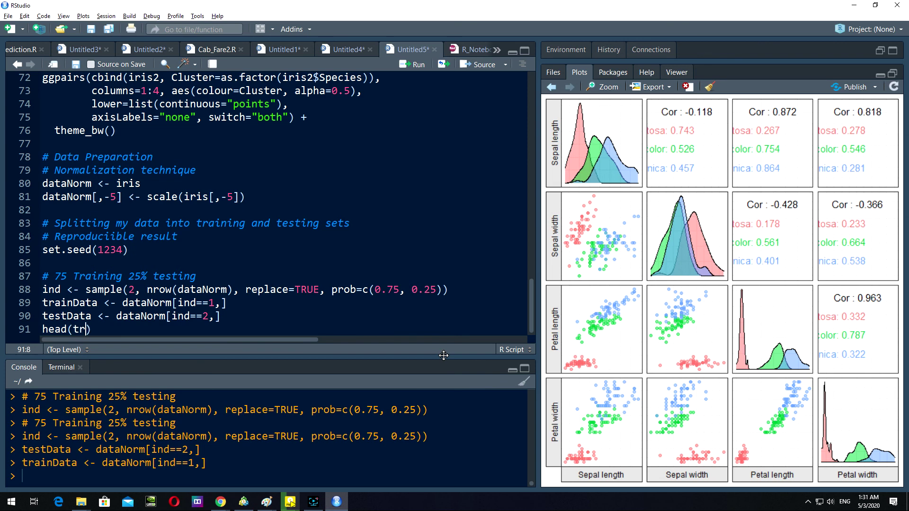